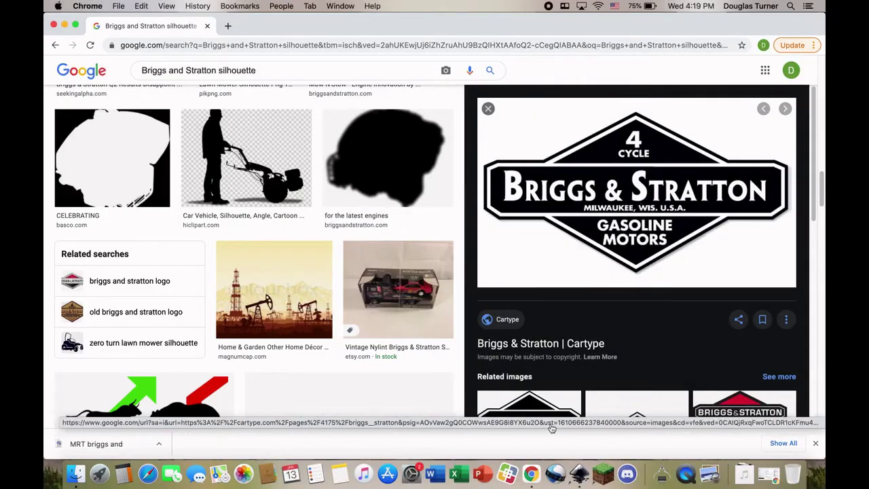
- Switch from Chrome's logo image results to Inkscape with its blank page
click(579, 474)
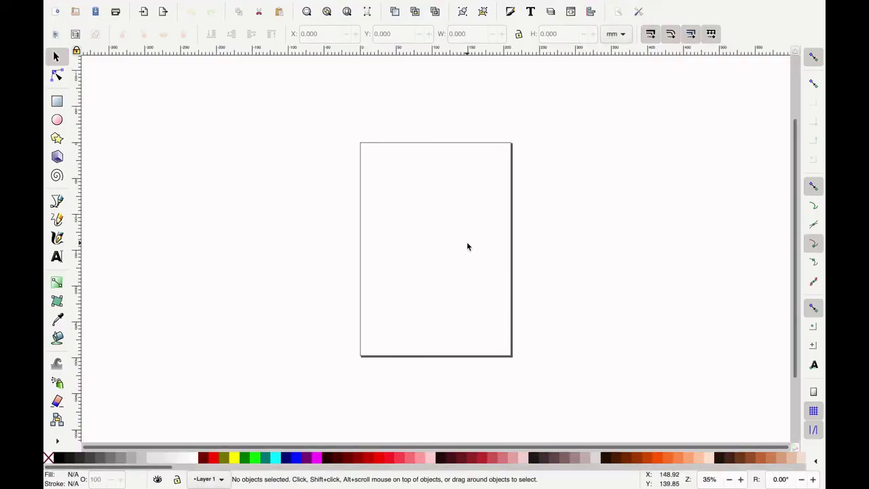
- Import MRT briggs and stratton.jpg from the Desktop through File > Import
click(122, 6)
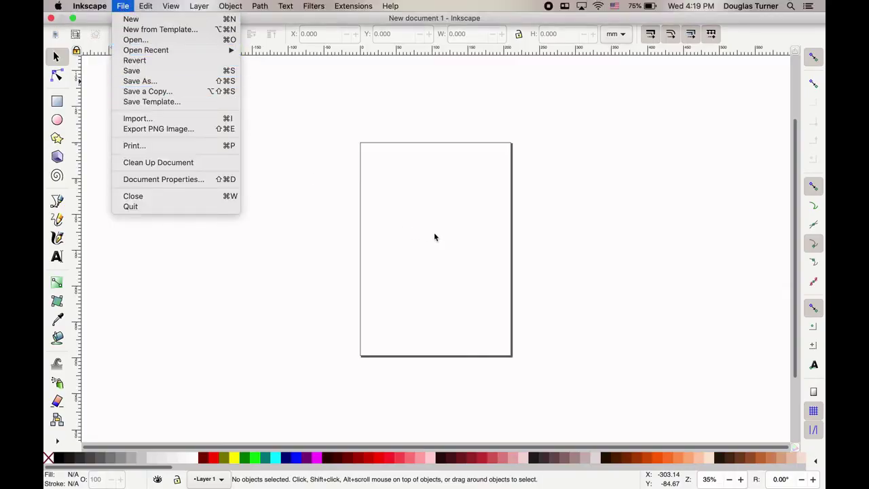
click(159, 121)
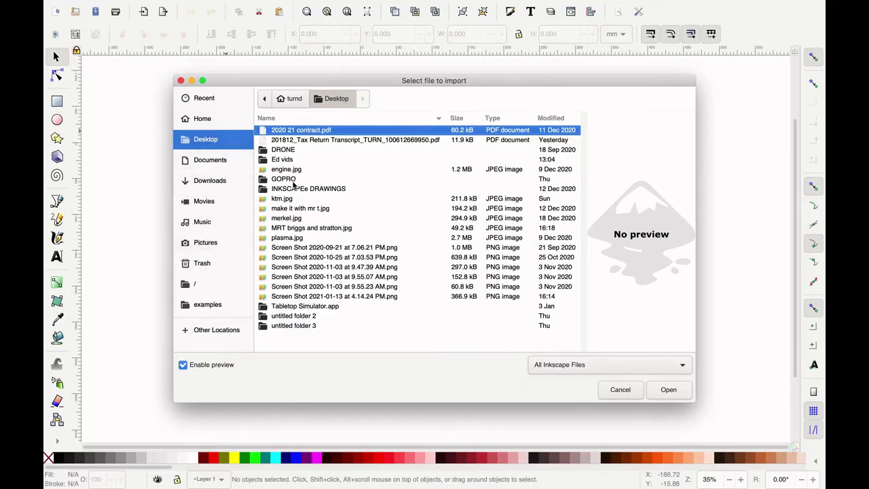
click(295, 229)
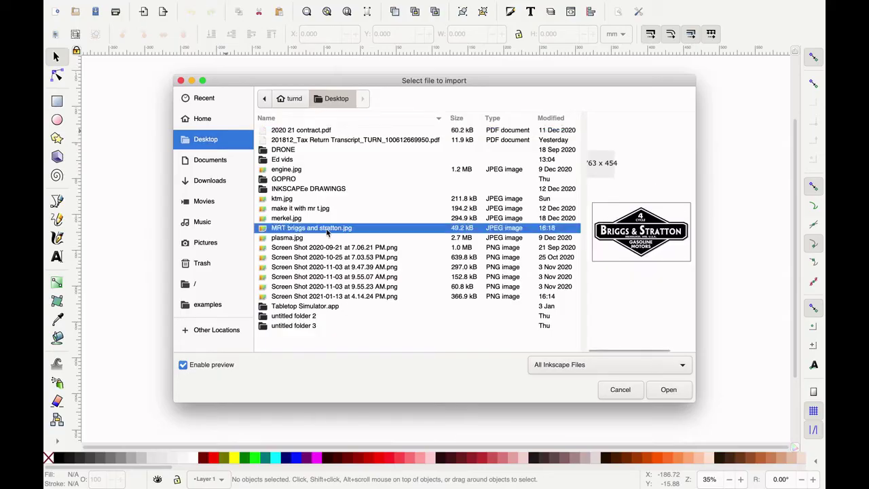
click(668, 390)
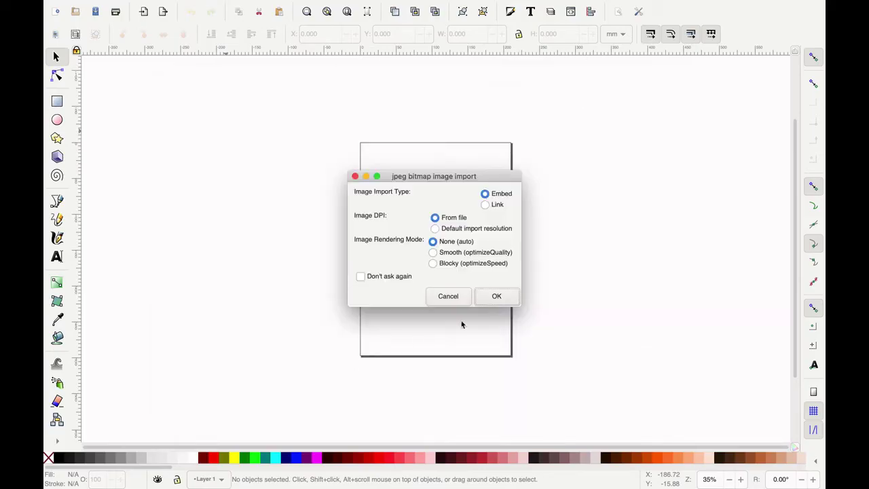
- Embed the logo image, undo the accidental stretch, and drag it onto the page top
click(497, 297)
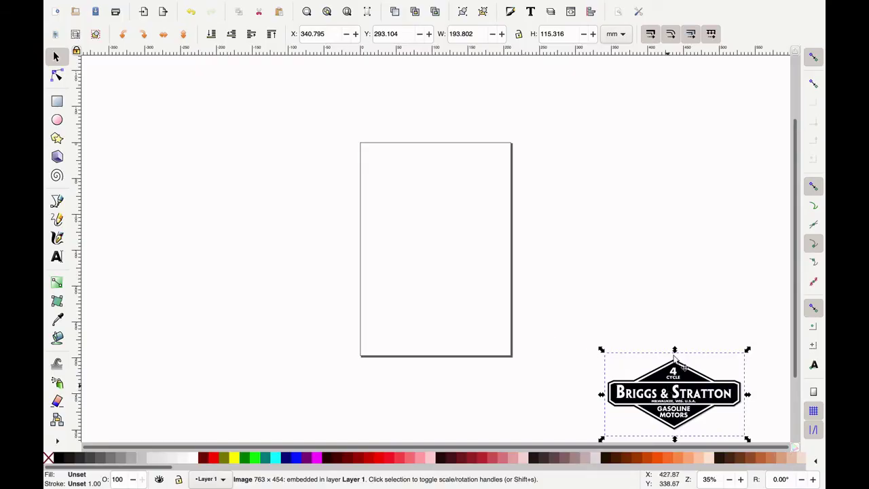
drag(674, 350, 677, 256)
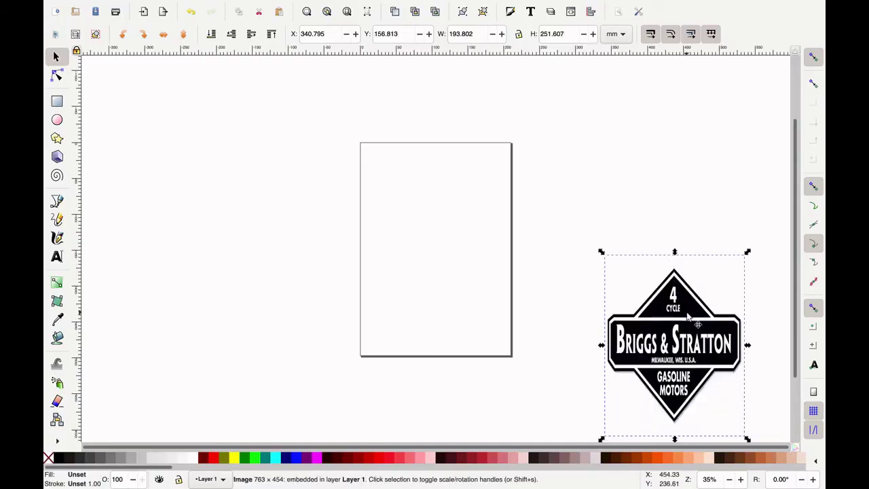
key(ctrl+z)
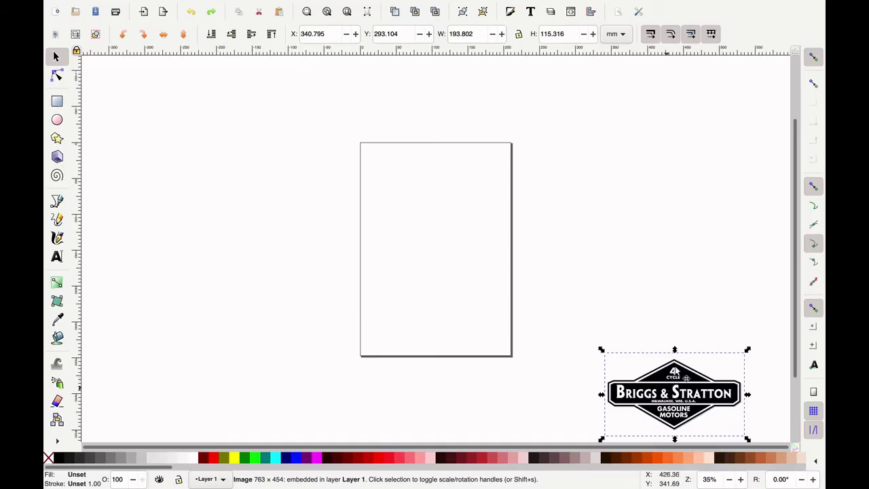
drag(681, 372, 450, 177)
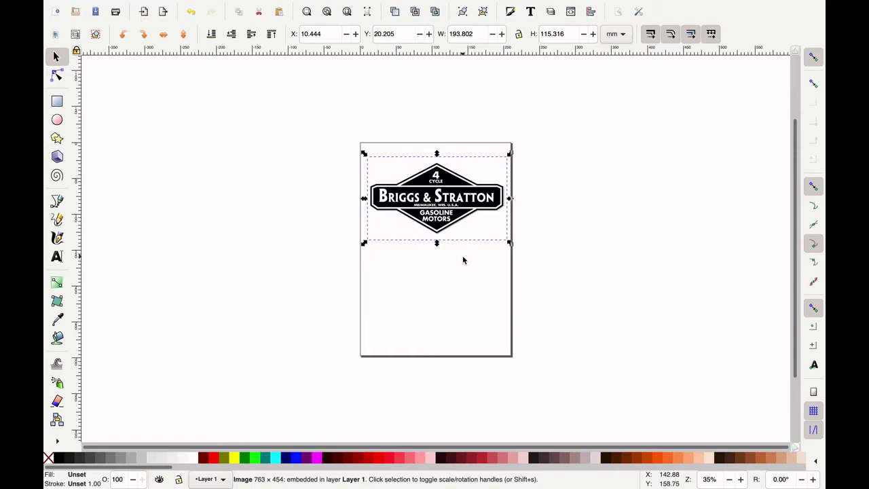
- Zoom and pan until the whole logo and page are visible at about 99%
scroll(463, 260, up, 3)
scroll(463, 260, down, 5)
scroll(463, 260, up, 3)
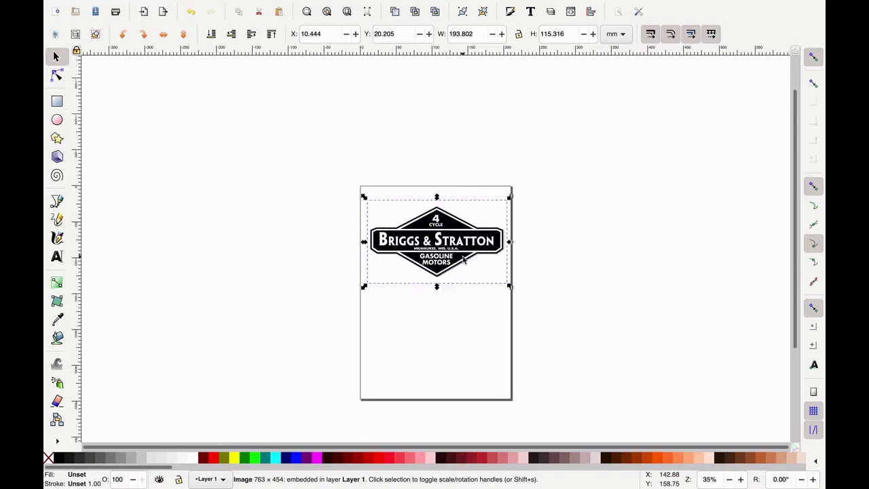
scroll(463, 260, up, 2)
scroll(463, 260, down, 3)
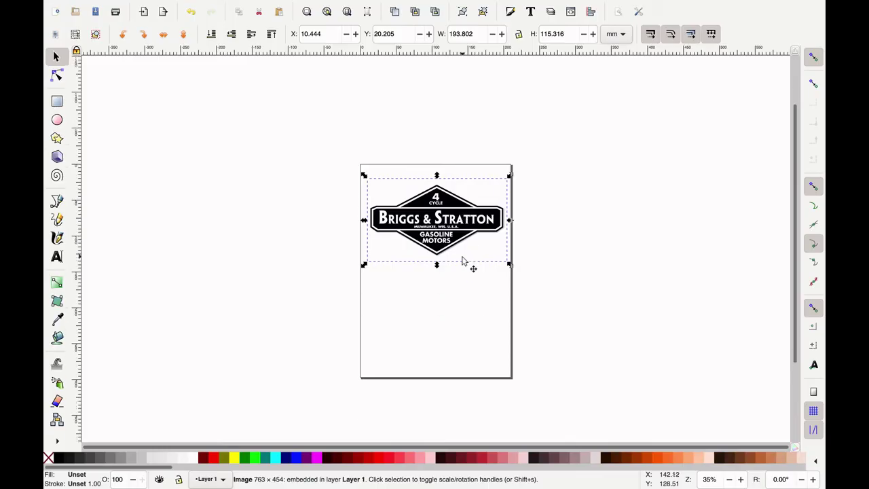
scroll(463, 260, left, 5)
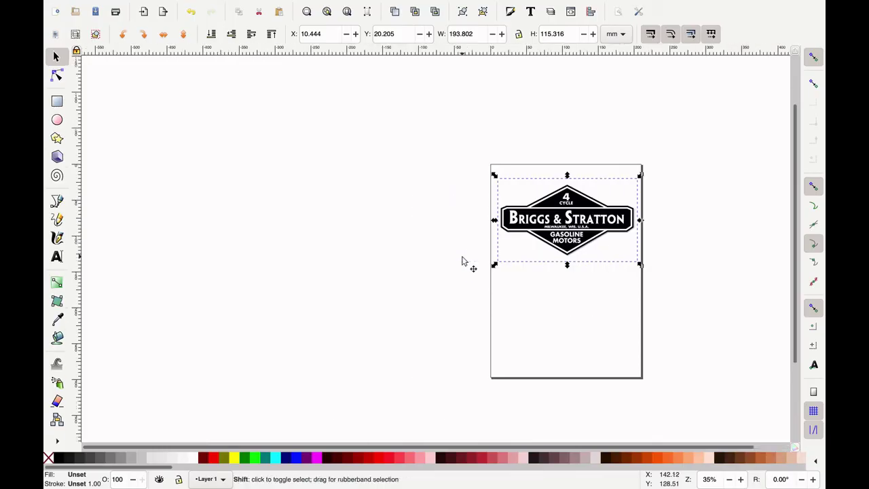
scroll(463, 260, right, 3)
scroll(463, 260, right, 4)
scroll(463, 260, left, 4)
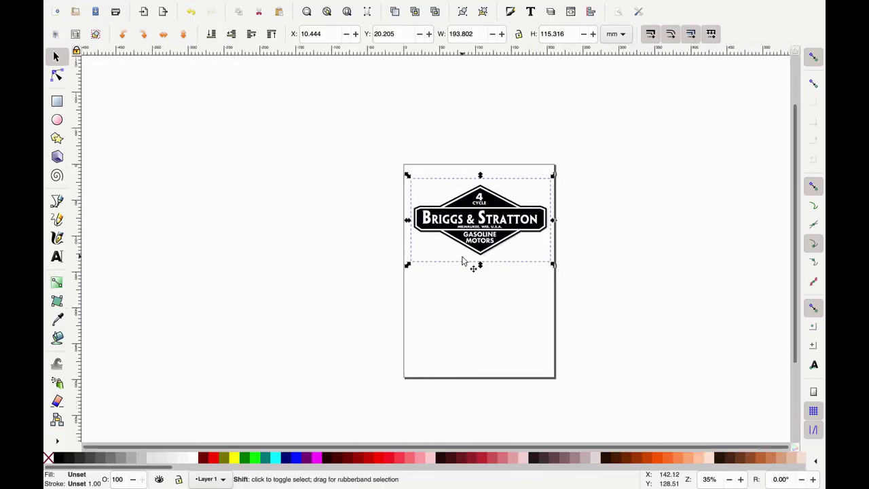
scroll(463, 260, right, 3)
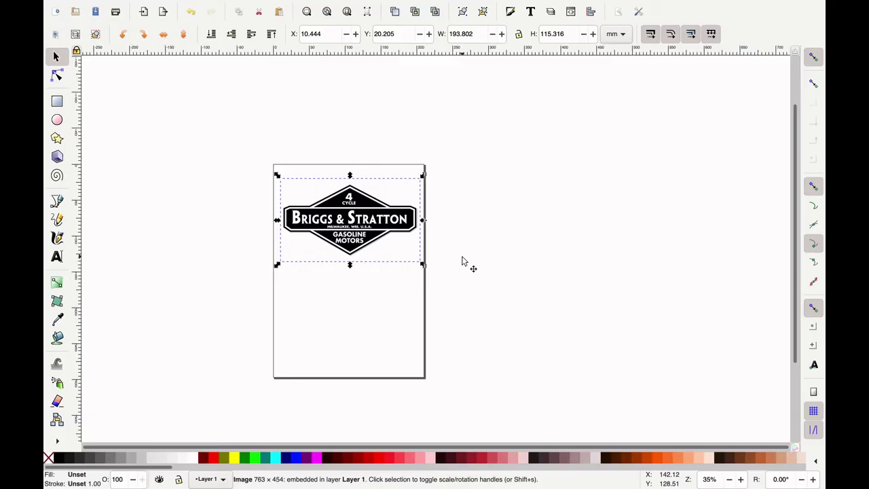
scroll(463, 260, up, 4)
scroll(463, 260, down, 4)
key(ctrl)
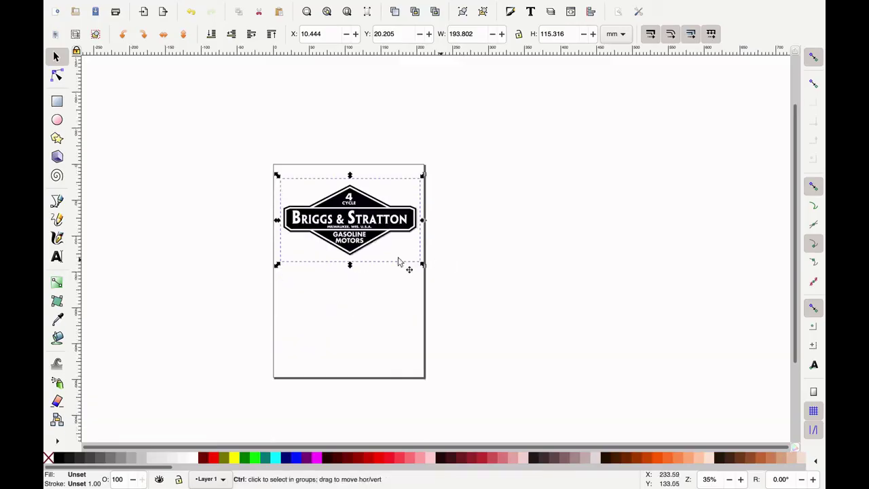
scroll(329, 267, up, 2)
scroll(329, 268, up, 2)
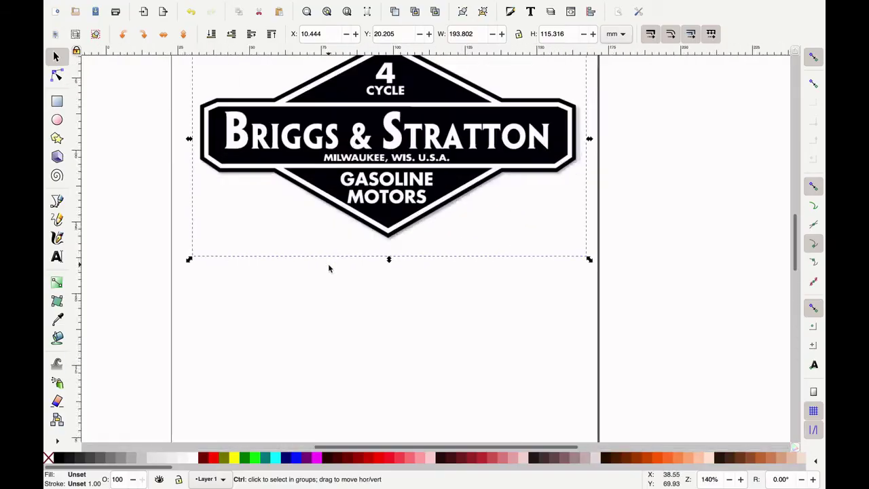
scroll(329, 268, down, 4)
scroll(329, 268, down, 2)
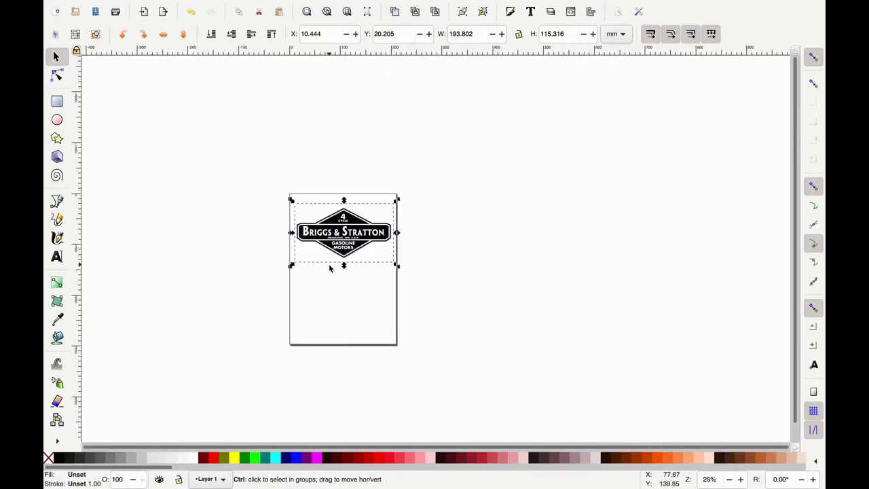
scroll(333, 262, up, 5)
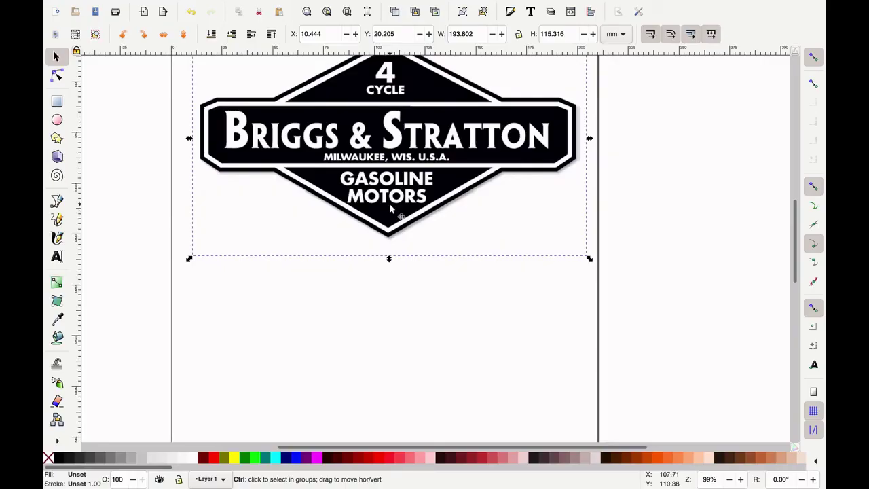
scroll(390, 205, up, 4)
scroll(390, 207, up, 3)
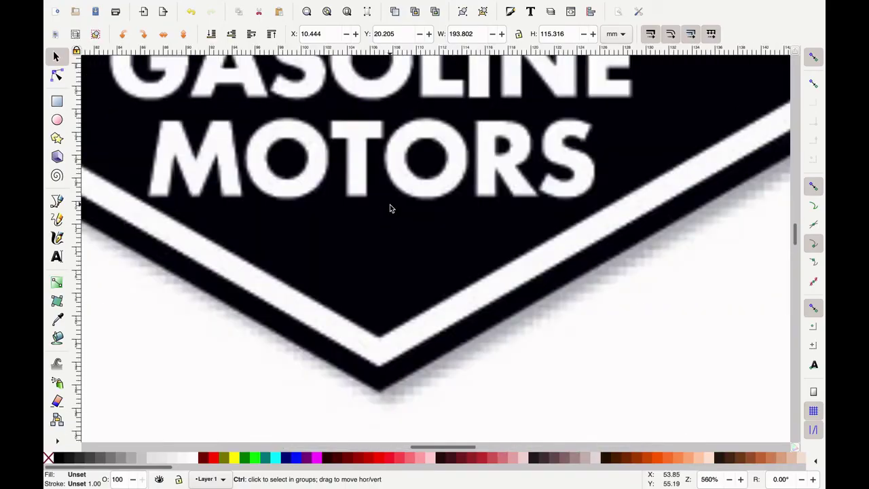
scroll(443, 163, up, 1)
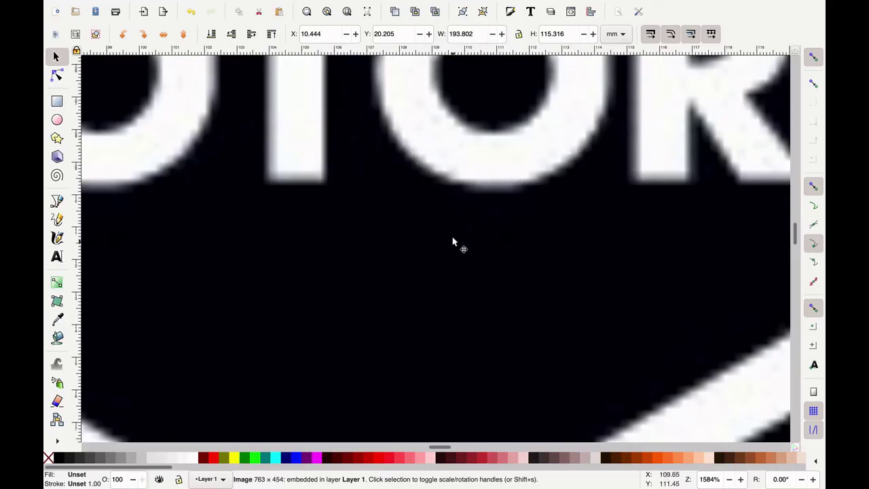
scroll(452, 237, down, 2)
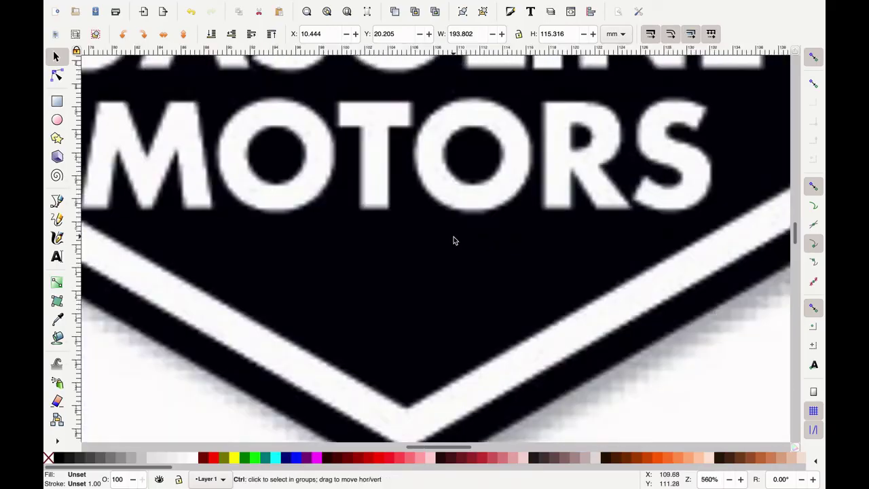
scroll(453, 239, down, 3)
scroll(454, 240, down, 1)
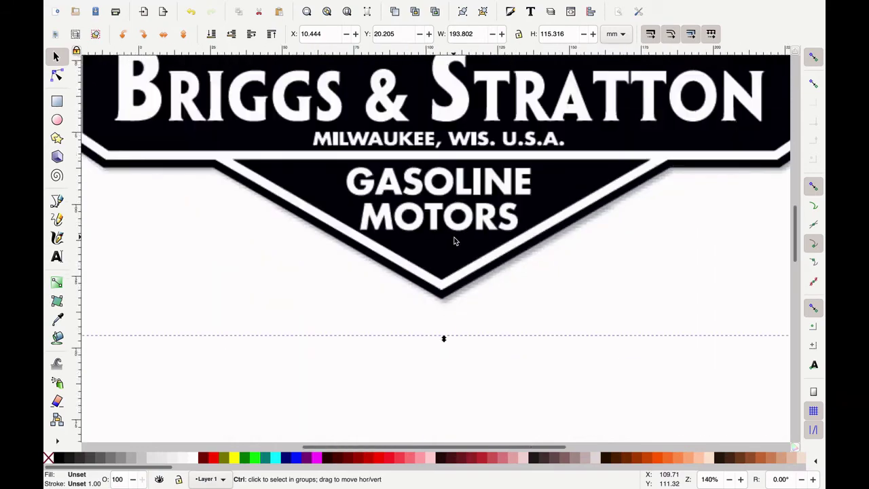
scroll(454, 240, down, 2)
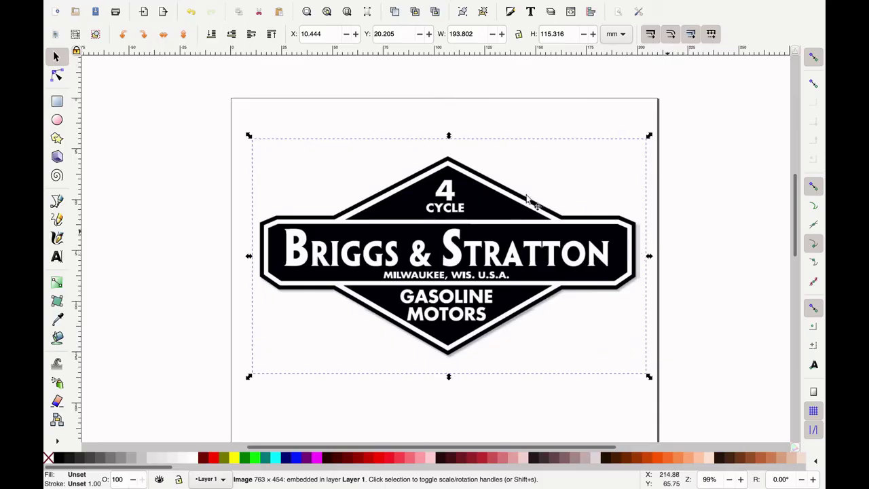
- Select the logo bitmap and open Path > Trace Bitmap with Brightness cutoff 0.450
click(705, 176)
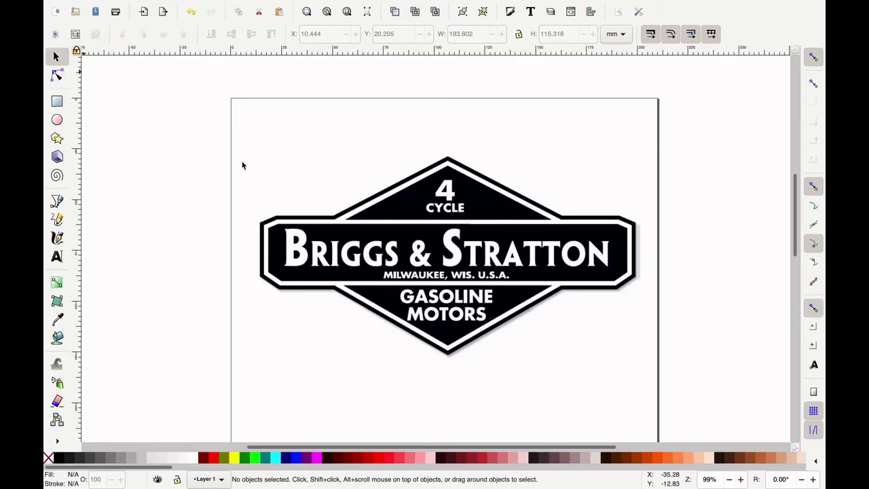
click(478, 217)
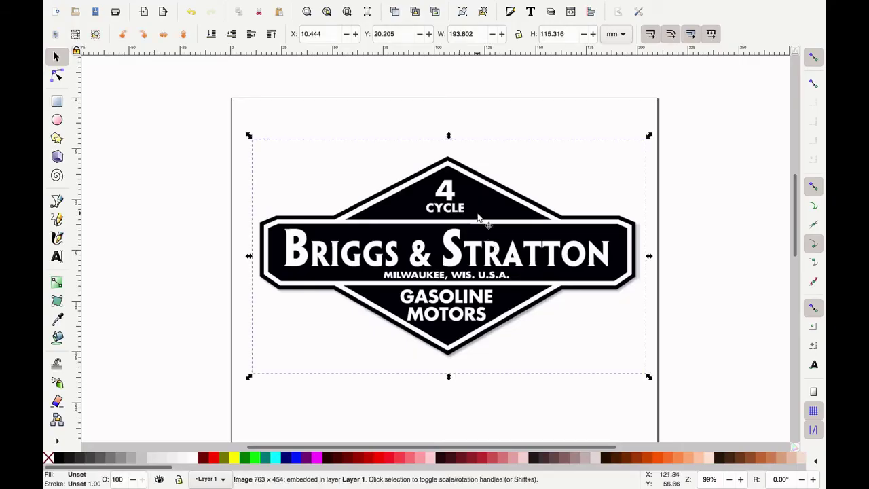
mouse_move(353, 4)
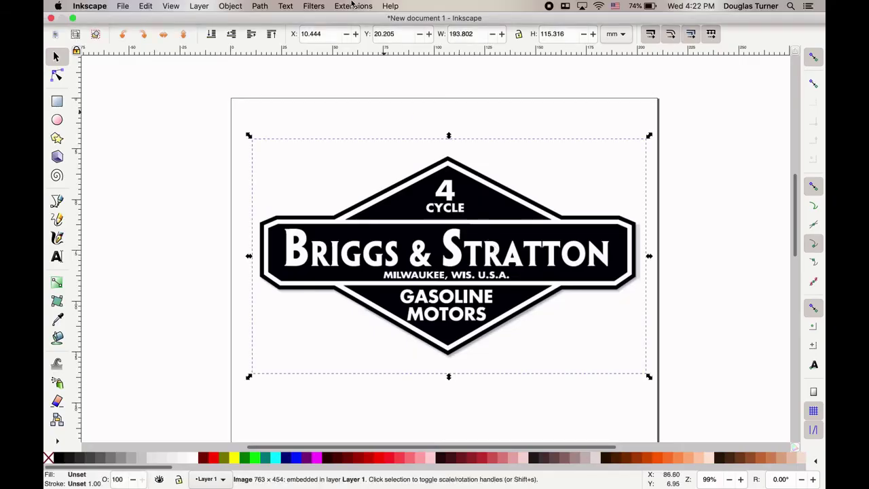
click(261, 6)
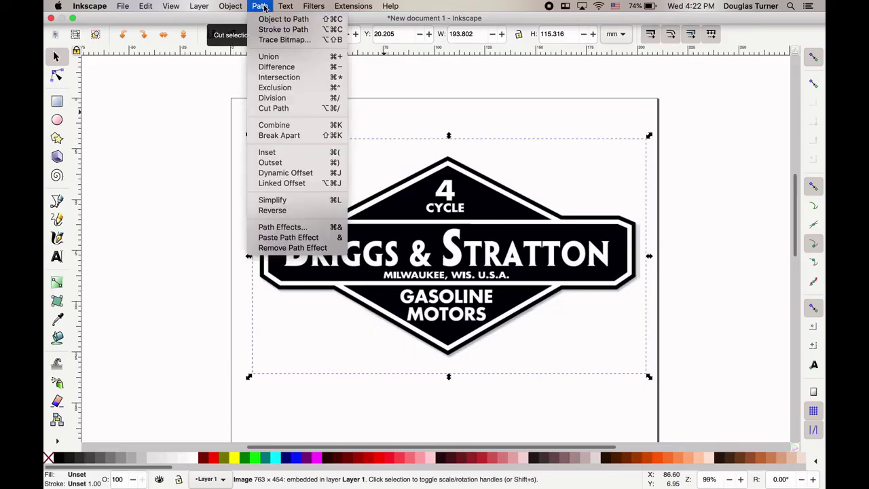
click(271, 42)
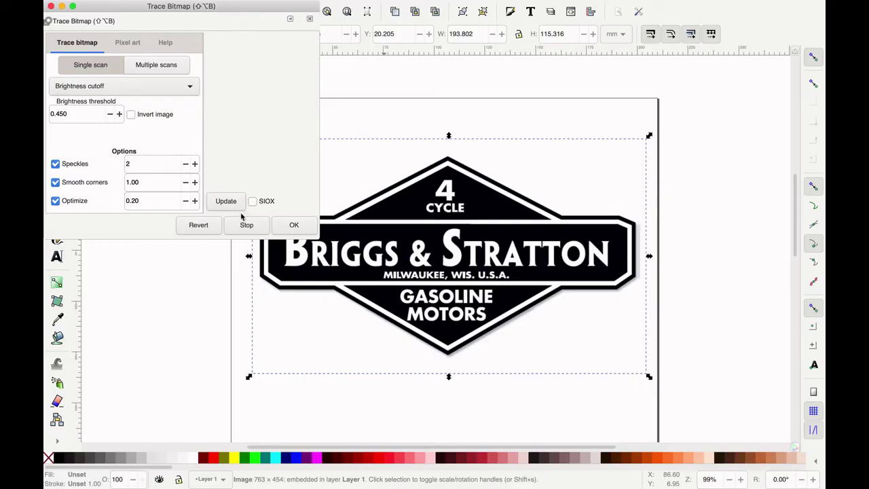
- Trace the bitmap at threshold 0.450 into an 828-node path and close the dialog
click(293, 226)
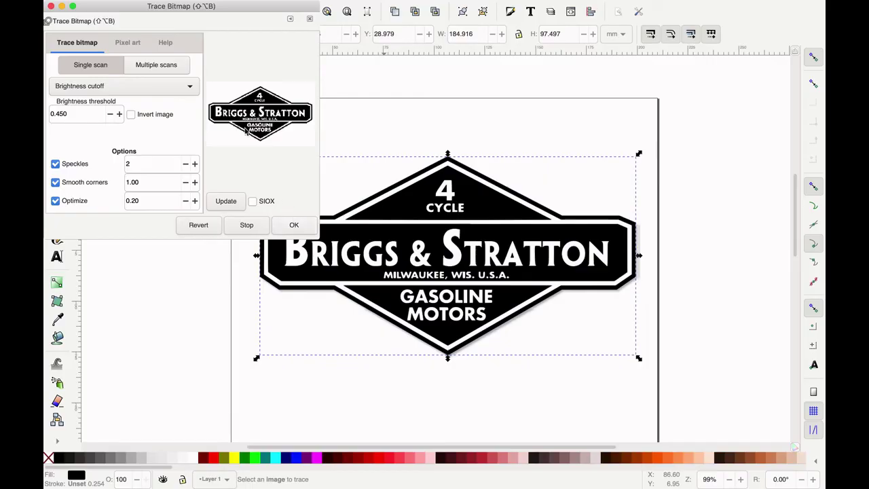
click(310, 19)
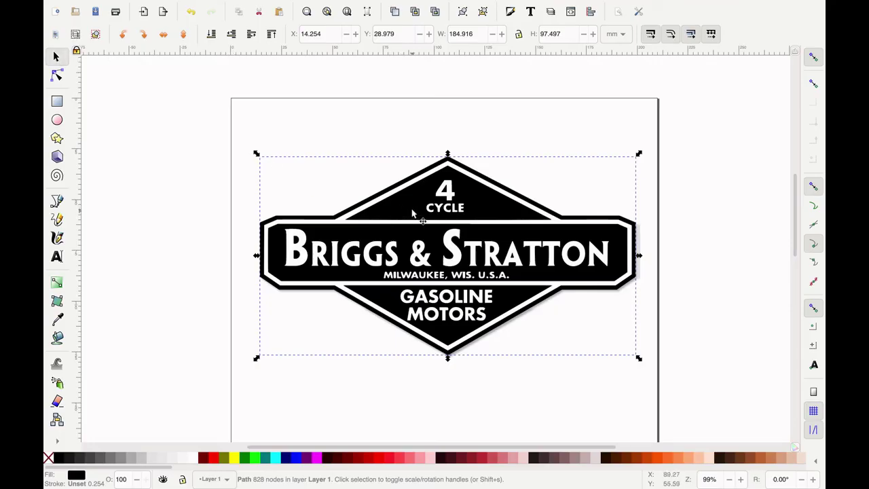
- Drag the bitmap to the upper left and the traced path to the lower right
drag(359, 169, 330, 149)
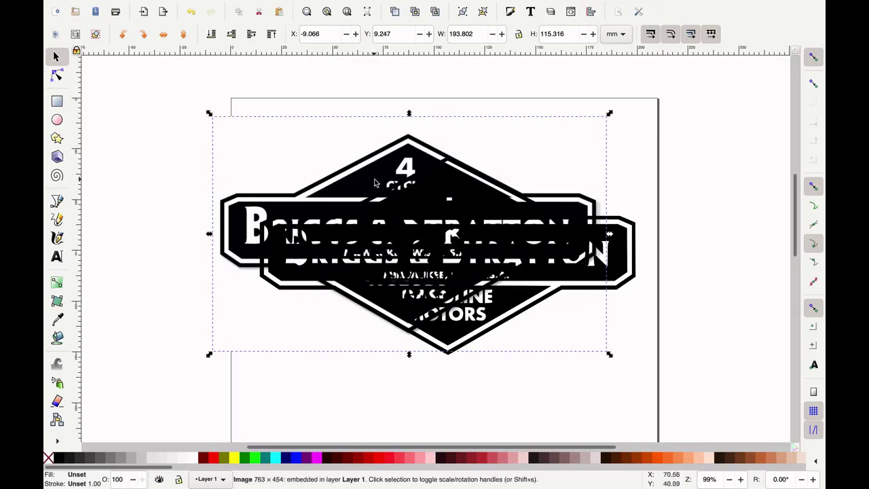
drag(445, 224, 322, 175)
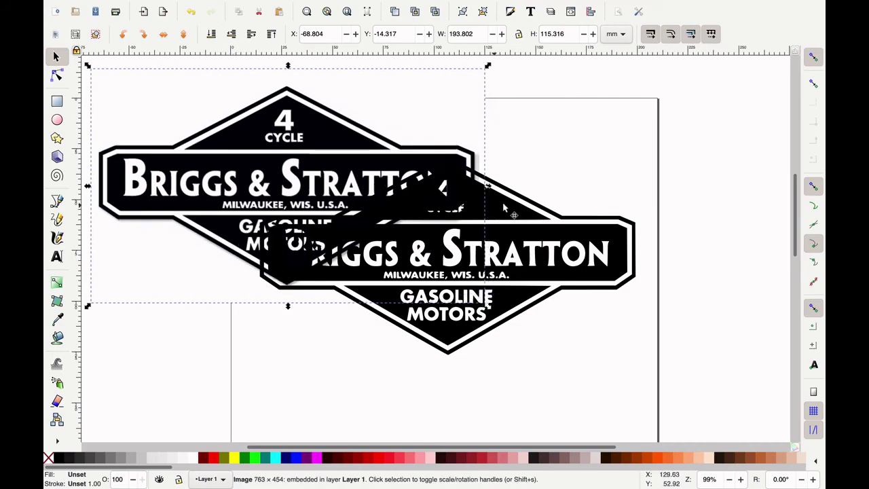
drag(544, 260, 543, 260)
drag(644, 305, 644, 305)
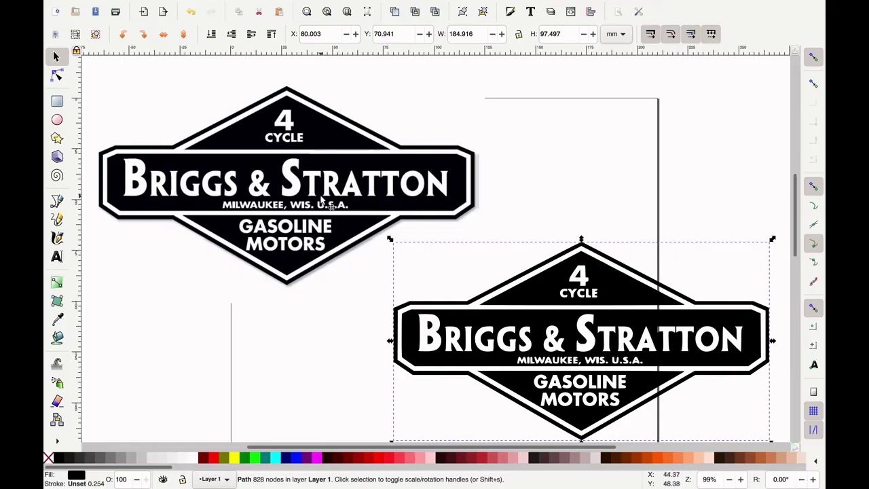
- Inspect the traced logo's path nodes with the Node tool
click(58, 78)
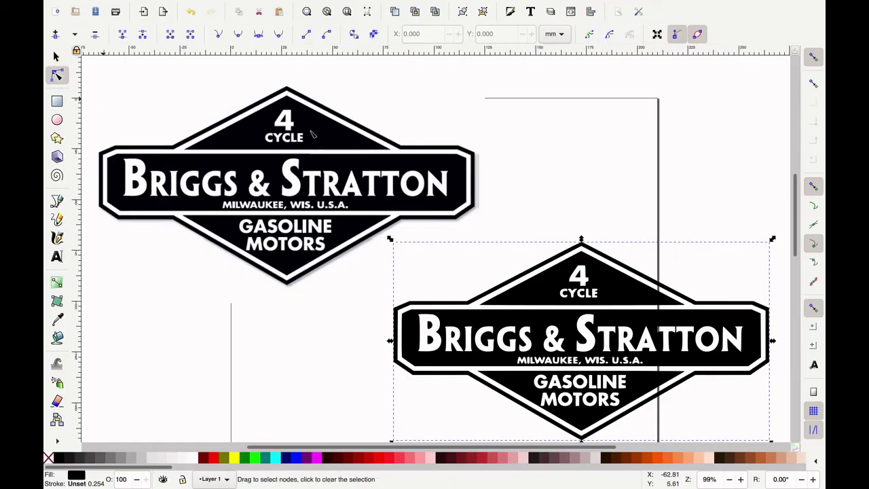
click(313, 135)
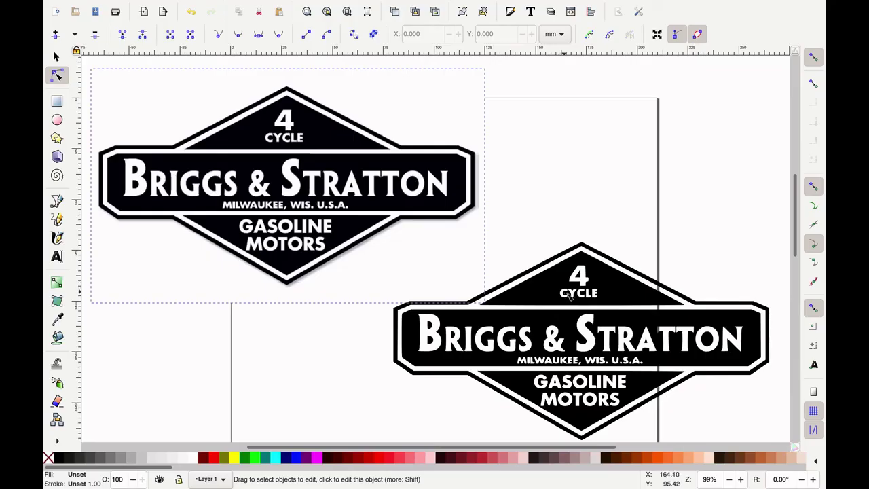
click(605, 278)
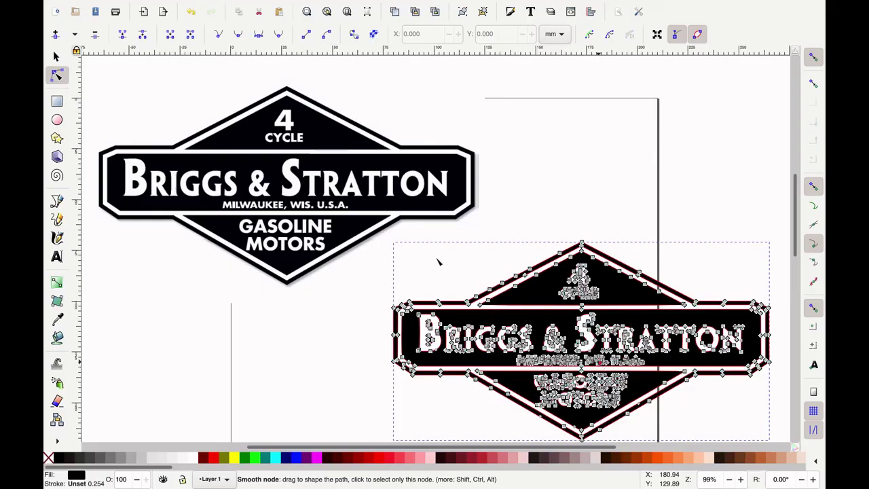
- Delete the original bitmap, leaving only the traced logo path selected
click(57, 56)
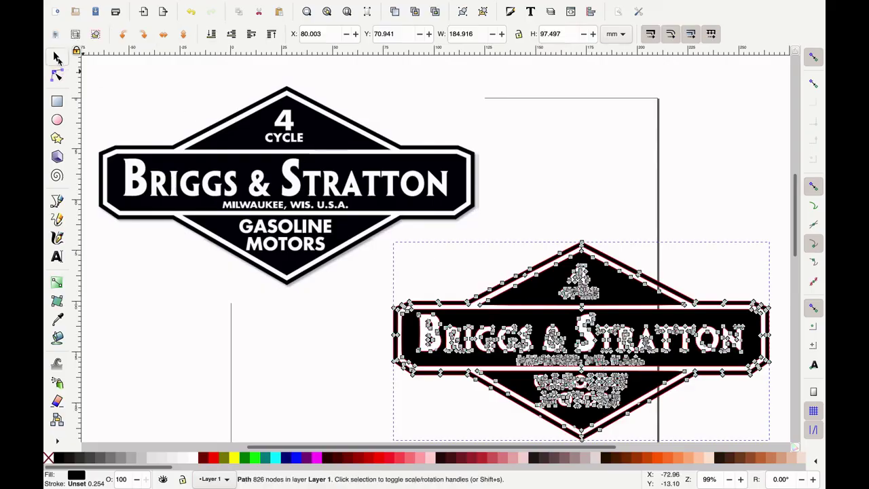
click(286, 139)
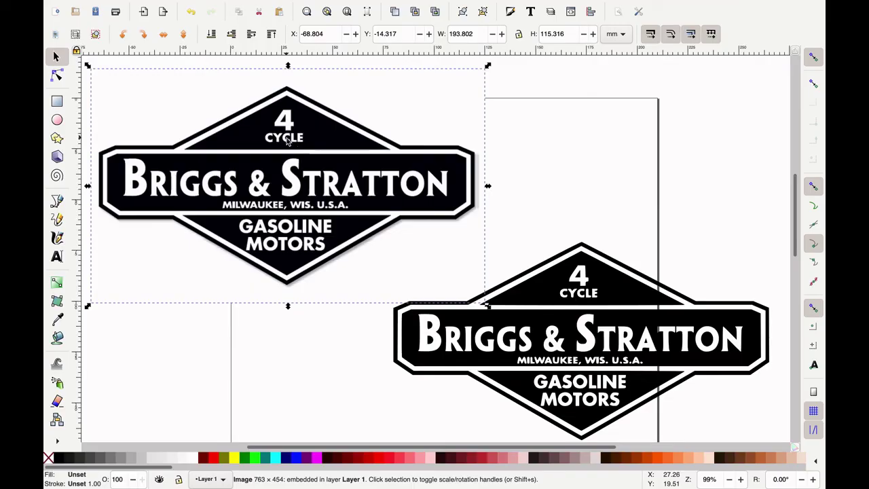
key(Delete)
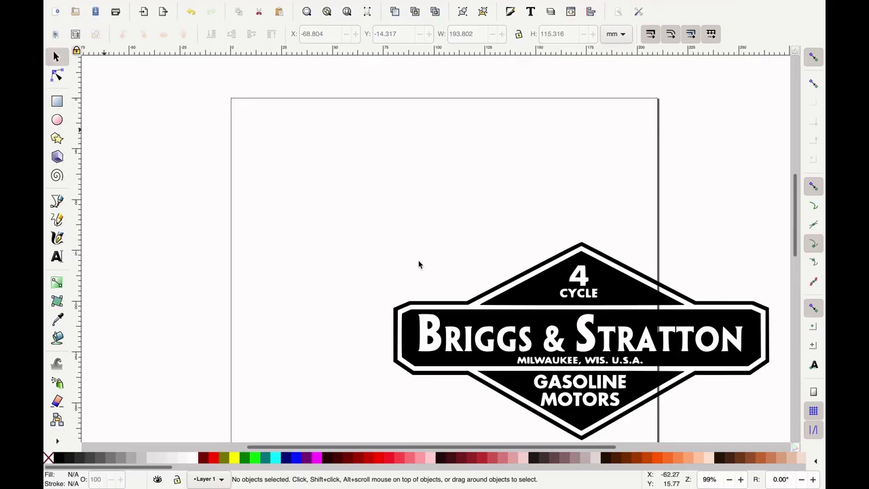
click(535, 285)
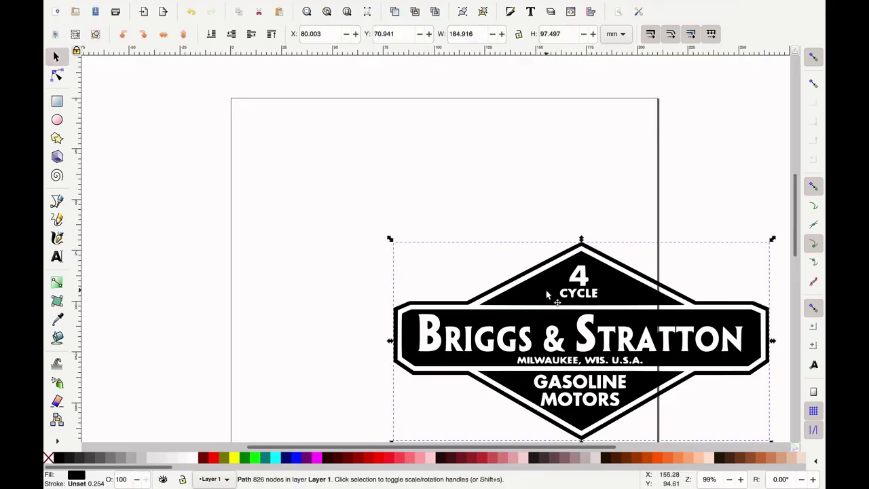